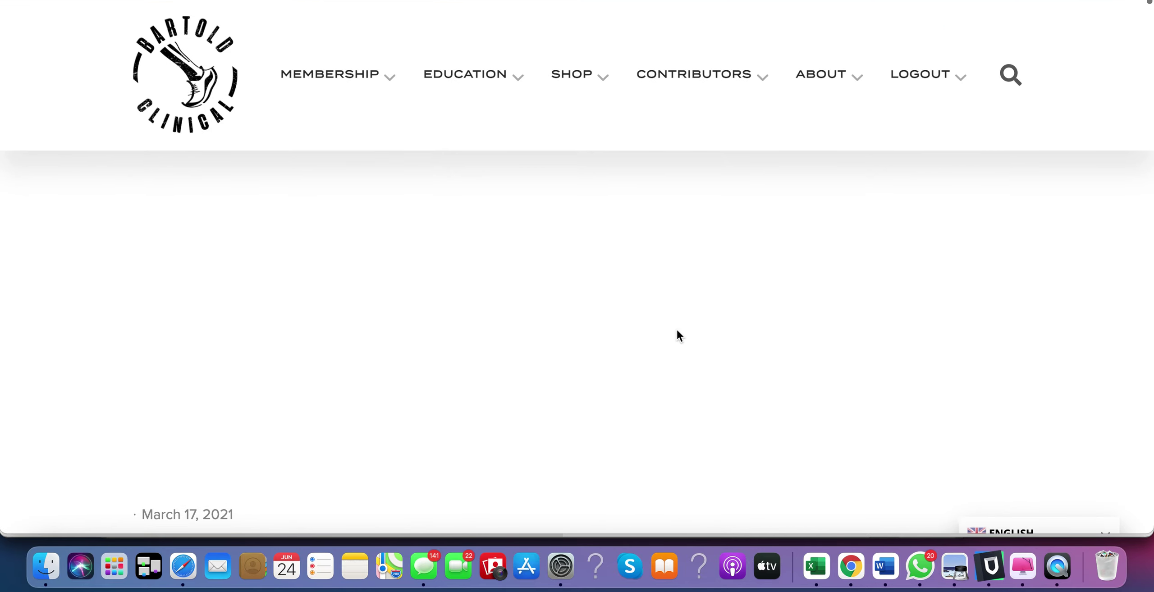
{"action": "scroll", "coordinate": [677, 335], "scroll_direction": "down", "scroll_amount": 2}
{"action": "scroll", "coordinate": [677, 335], "scroll_direction": "down", "scroll_amount": 5}
{"action": "scroll", "coordinate": [677, 335], "scroll_direction": "up", "scroll_amount": 2}
{"action": "scroll", "coordinate": [677, 335], "scroll_direction": "up", "scroll_amount": 5}
{"action": "scroll", "coordinate": [677, 335], "scroll_direction": "down", "scroll_amount": 1}
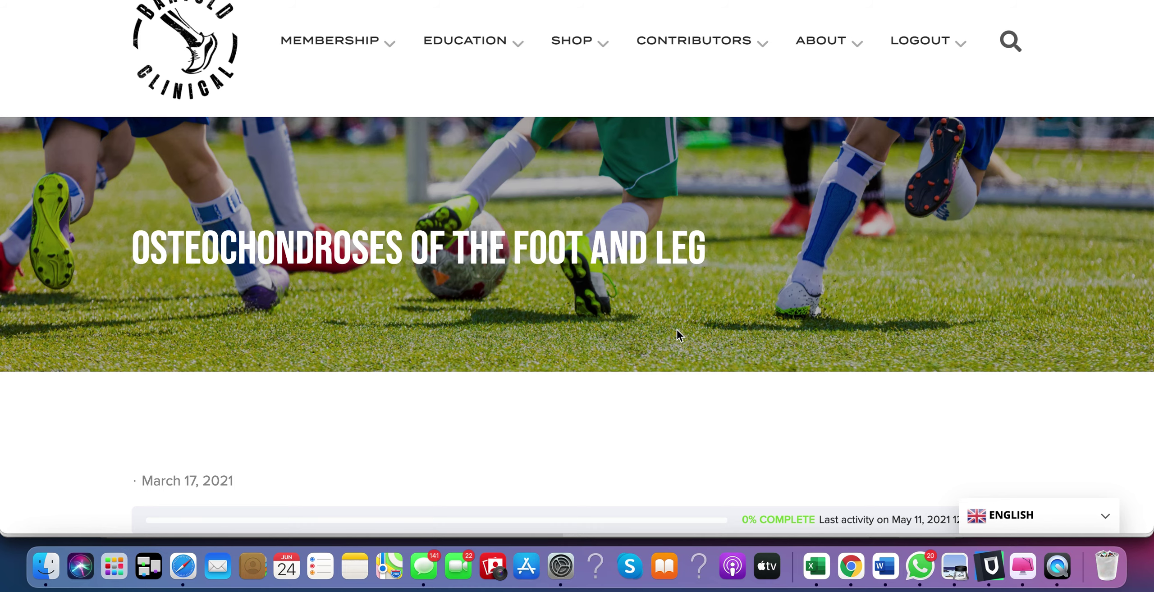
{"action": "scroll", "coordinate": [676, 344], "scroll_direction": "down", "scroll_amount": 2}
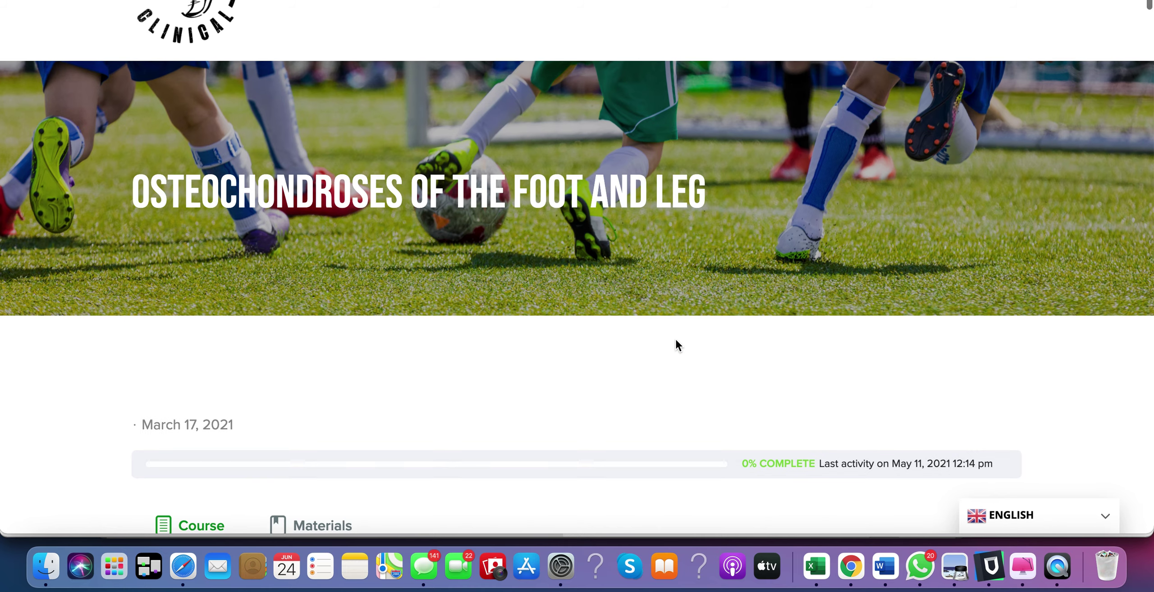
{"action": "scroll", "coordinate": [675, 344], "scroll_direction": "down", "scroll_amount": 5}
{"action": "scroll", "coordinate": [676, 343], "scroll_direction": "down", "scroll_amount": 1}
{"action": "scroll", "coordinate": [676, 344], "scroll_direction": "down", "scroll_amount": 1}
{"action": "scroll", "coordinate": [675, 344], "scroll_direction": "down", "scroll_amount": 2}
{"action": "scroll", "coordinate": [675, 344], "scroll_direction": "down", "scroll_amount": 2}
{"action": "scroll", "coordinate": [675, 344], "scroll_direction": "down", "scroll_amount": 3}
{"action": "scroll", "coordinate": [675, 344], "scroll_direction": "down", "scroll_amount": 2}
{"action": "scroll", "coordinate": [675, 344], "scroll_direction": "down", "scroll_amount": 2}
{"action": "scroll", "coordinate": [676, 344], "scroll_direction": "down", "scroll_amount": 1}
{"action": "scroll", "coordinate": [676, 344], "scroll_direction": "down", "scroll_amount": 1}
{"action": "scroll", "coordinate": [720, 376], "scroll_direction": "down", "scroll_amount": 1}
{"action": "scroll", "coordinate": [720, 376], "scroll_direction": "down", "scroll_amount": 3}
{"action": "scroll", "coordinate": [720, 375], "scroll_direction": "down", "scroll_amount": 1}
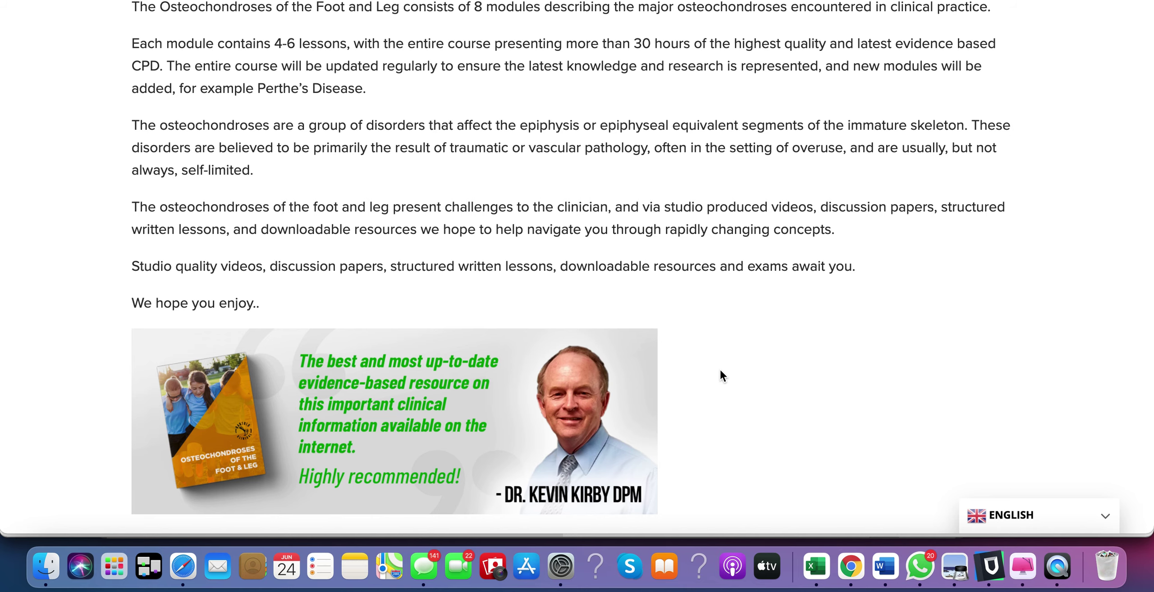
{"action": "scroll", "coordinate": [720, 376], "scroll_direction": "down", "scroll_amount": 1}
{"action": "scroll", "coordinate": [720, 375], "scroll_direction": "down", "scroll_amount": 1}
{"action": "scroll", "coordinate": [720, 376], "scroll_direction": "down", "scroll_amount": 1}
{"action": "scroll", "coordinate": [720, 376], "scroll_direction": "down", "scroll_amount": 1}
{"action": "scroll", "coordinate": [719, 376], "scroll_direction": "down", "scroll_amount": 1}
{"action": "scroll", "coordinate": [719, 376], "scroll_direction": "down", "scroll_amount": 1}
{"action": "scroll", "coordinate": [720, 375], "scroll_direction": "down", "scroll_amount": 1}
{"action": "scroll", "coordinate": [719, 376], "scroll_direction": "down", "scroll_amount": 3}
{"action": "scroll", "coordinate": [720, 375], "scroll_direction": "down", "scroll_amount": 1}
{"action": "scroll", "coordinate": [720, 376], "scroll_direction": "down", "scroll_amount": 2}
{"action": "scroll", "coordinate": [719, 375], "scroll_direction": "up", "scroll_amount": 3}
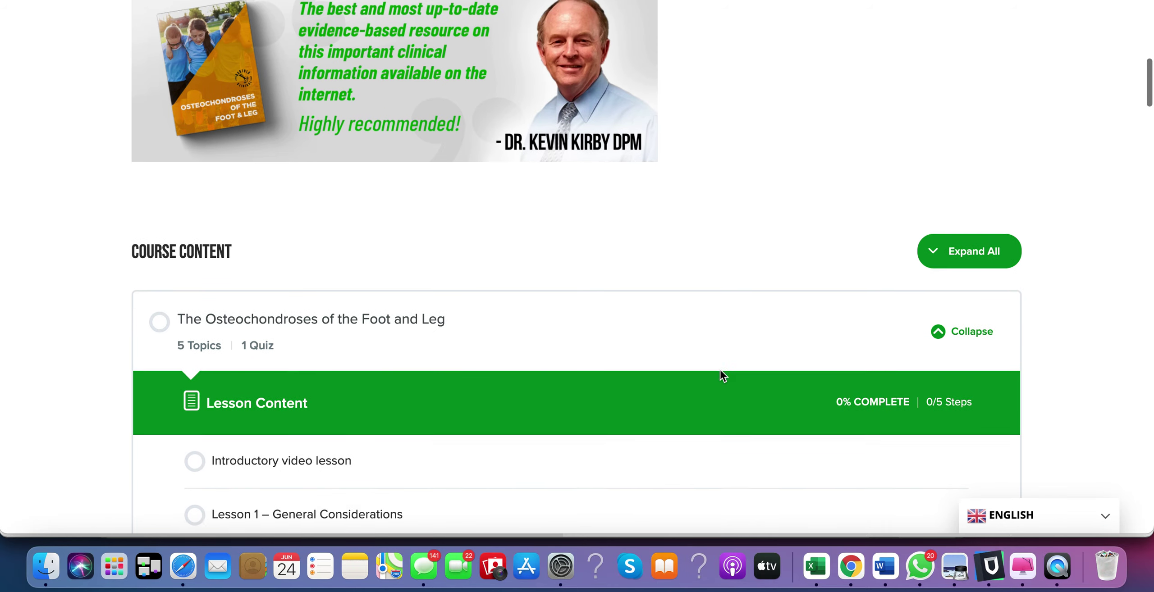
{"action": "scroll", "coordinate": [719, 375], "scroll_direction": "down", "scroll_amount": 3}
{"action": "scroll", "coordinate": [719, 375], "scroll_direction": "up", "scroll_amount": 3}
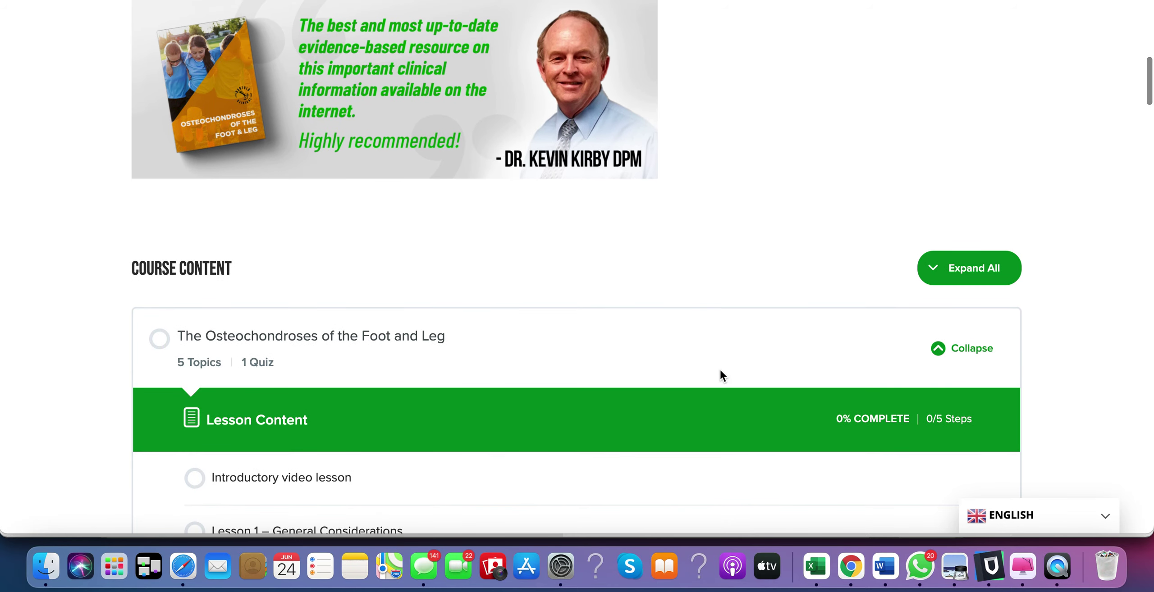
{"action": "scroll", "coordinate": [720, 376], "scroll_direction": "down", "scroll_amount": 2}
{"action": "scroll", "coordinate": [719, 376], "scroll_direction": "down", "scroll_amount": 4}
{"action": "scroll", "coordinate": [720, 376], "scroll_direction": "down", "scroll_amount": 2}
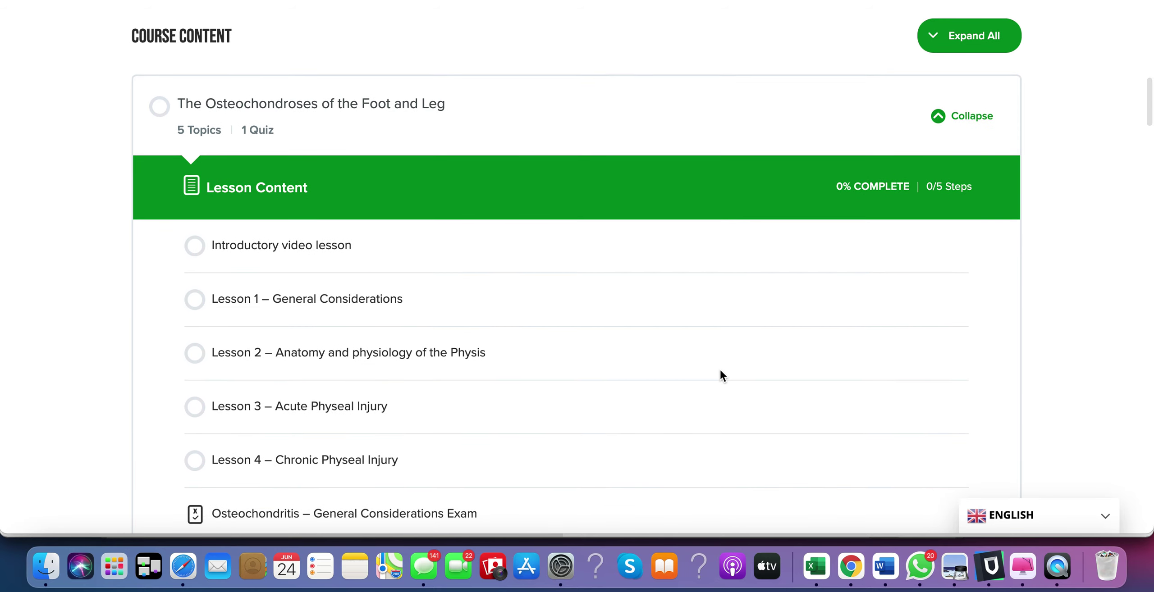
{"action": "scroll", "coordinate": [719, 375], "scroll_direction": "down", "scroll_amount": 3}
{"action": "scroll", "coordinate": [720, 376], "scroll_direction": "down", "scroll_amount": 4}
{"action": "scroll", "coordinate": [719, 376], "scroll_direction": "up", "scroll_amount": 1}
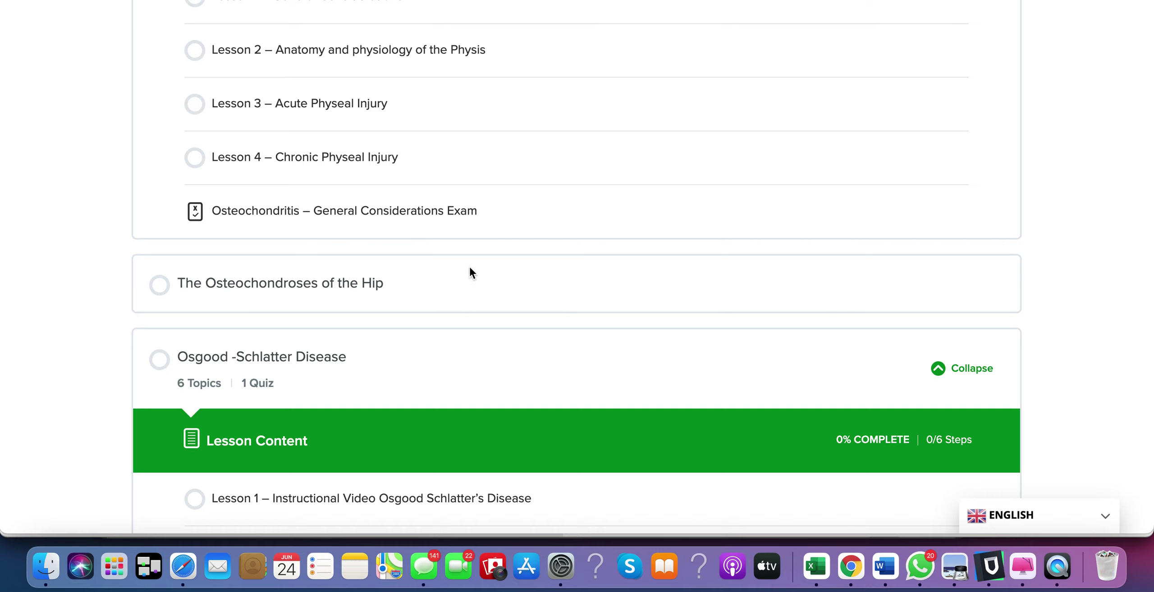
{"action": "scroll", "coordinate": [688, 240], "scroll_direction": "up", "scroll_amount": 4}
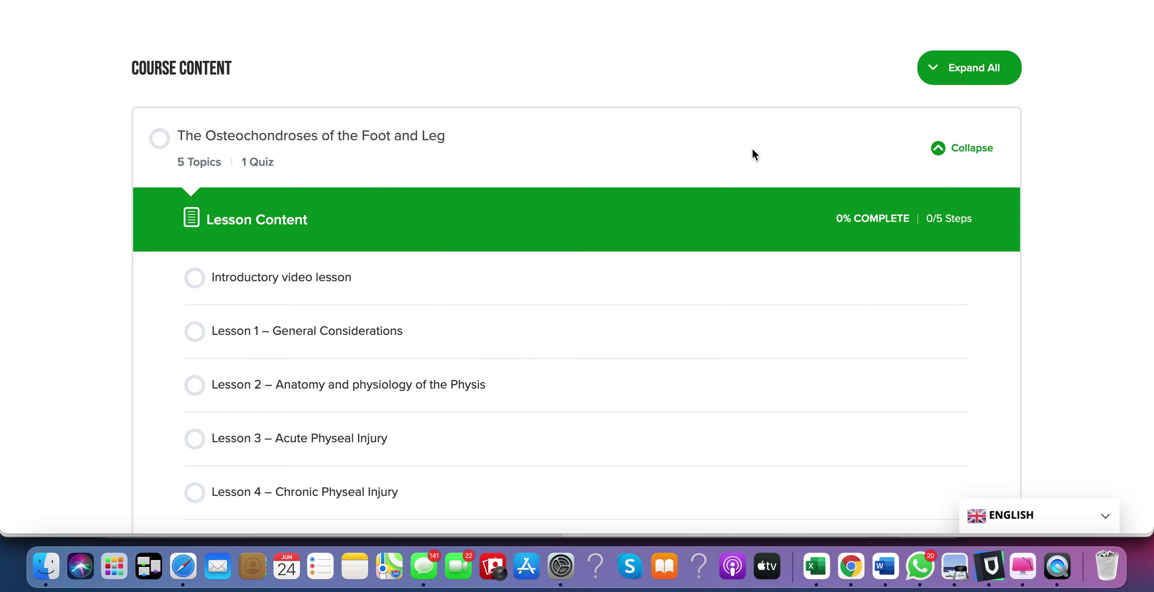
{"action": "scroll", "coordinate": [753, 151], "scroll_direction": "down", "scroll_amount": 1}
{"action": "scroll", "coordinate": [753, 151], "scroll_direction": "down", "scroll_amount": 1}
{"action": "scroll", "coordinate": [753, 155], "scroll_direction": "down", "scroll_amount": 1}
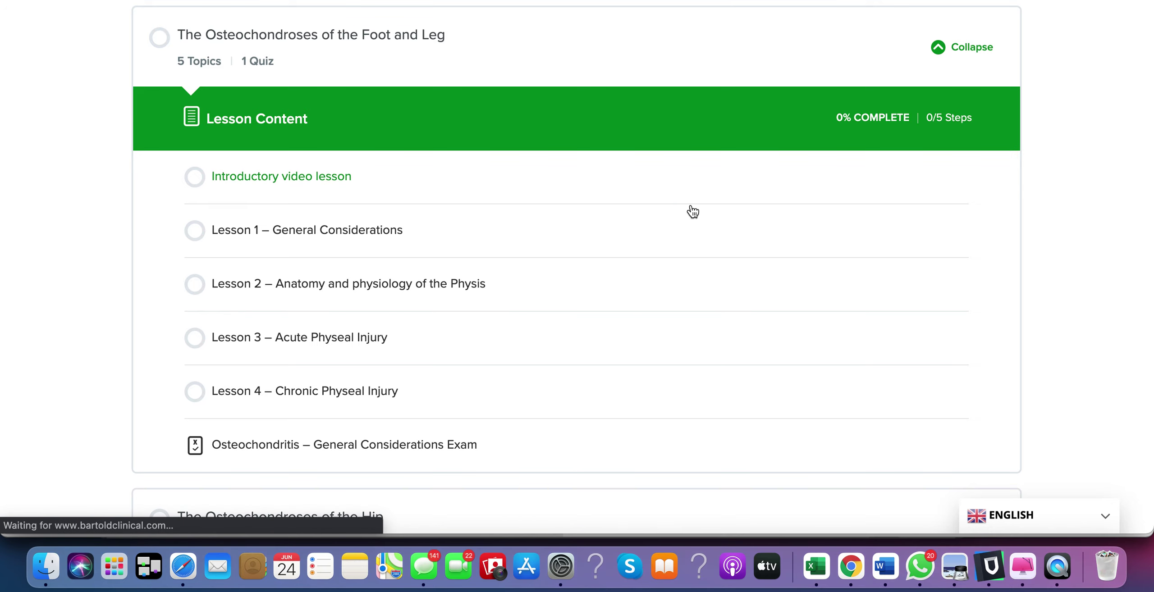
{"action": "scroll", "coordinate": [692, 211], "scroll_direction": "down", "scroll_amount": 1}
{"action": "scroll", "coordinate": [693, 211], "scroll_direction": "down", "scroll_amount": 3}
{"action": "scroll", "coordinate": [692, 211], "scroll_direction": "down", "scroll_amount": 3}
{"action": "scroll", "coordinate": [692, 211], "scroll_direction": "down", "scroll_amount": 3}
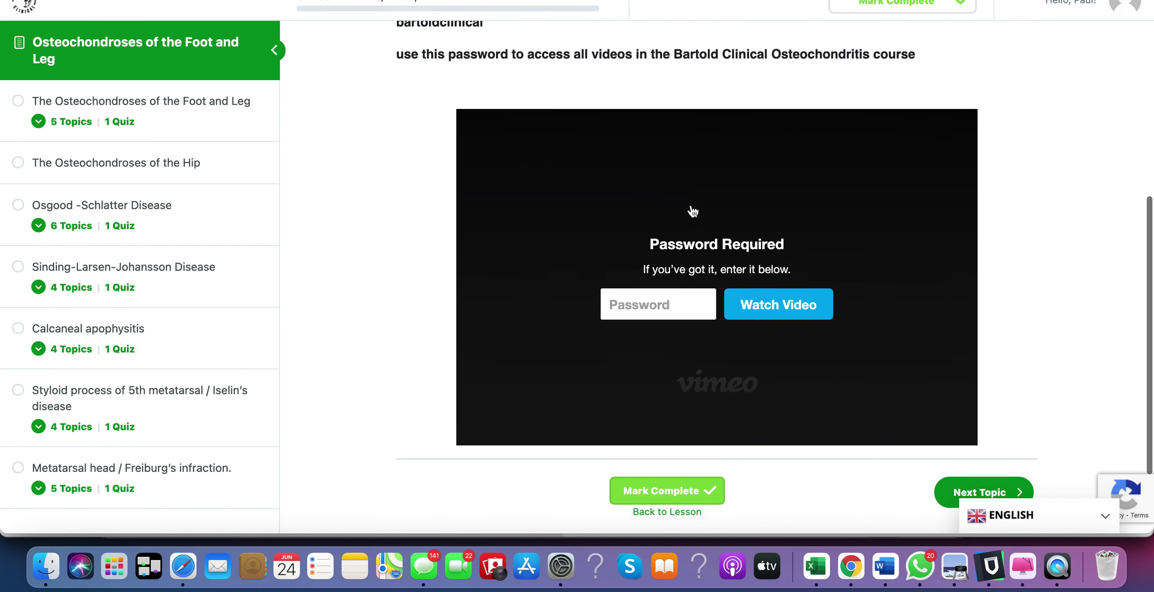
{"action": "scroll", "coordinate": [692, 211], "scroll_direction": "up", "scroll_amount": 2}
{"action": "scroll", "coordinate": [693, 211], "scroll_direction": "up", "scroll_amount": 2}
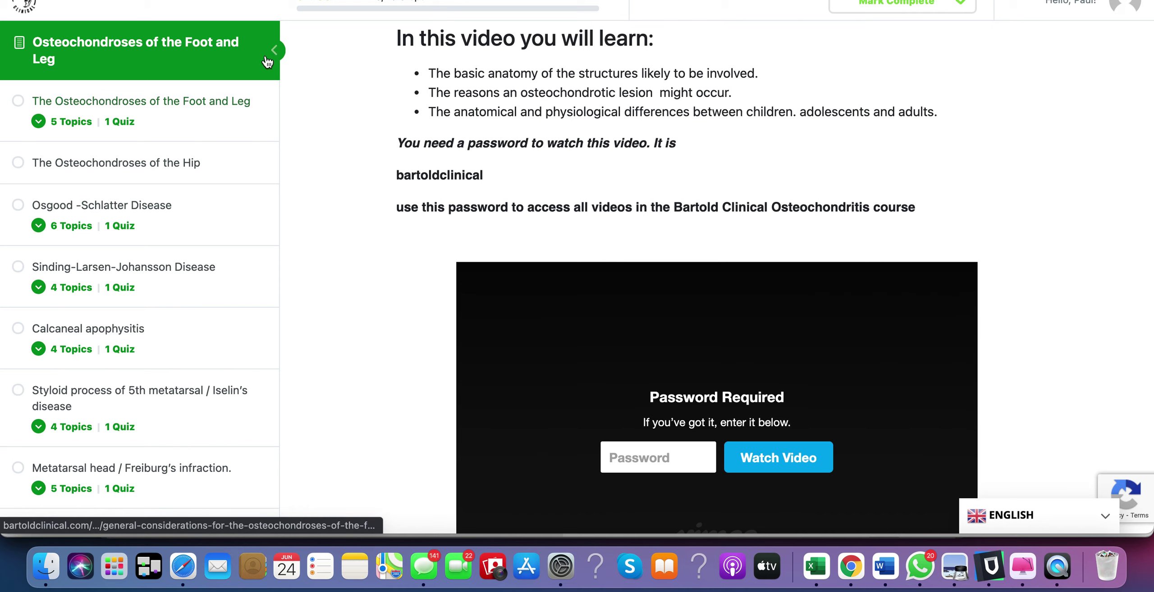
{"action": "scroll", "coordinate": [363, 229], "scroll_direction": "down", "scroll_amount": 1}
{"action": "scroll", "coordinate": [364, 229], "scroll_direction": "down", "scroll_amount": 5}
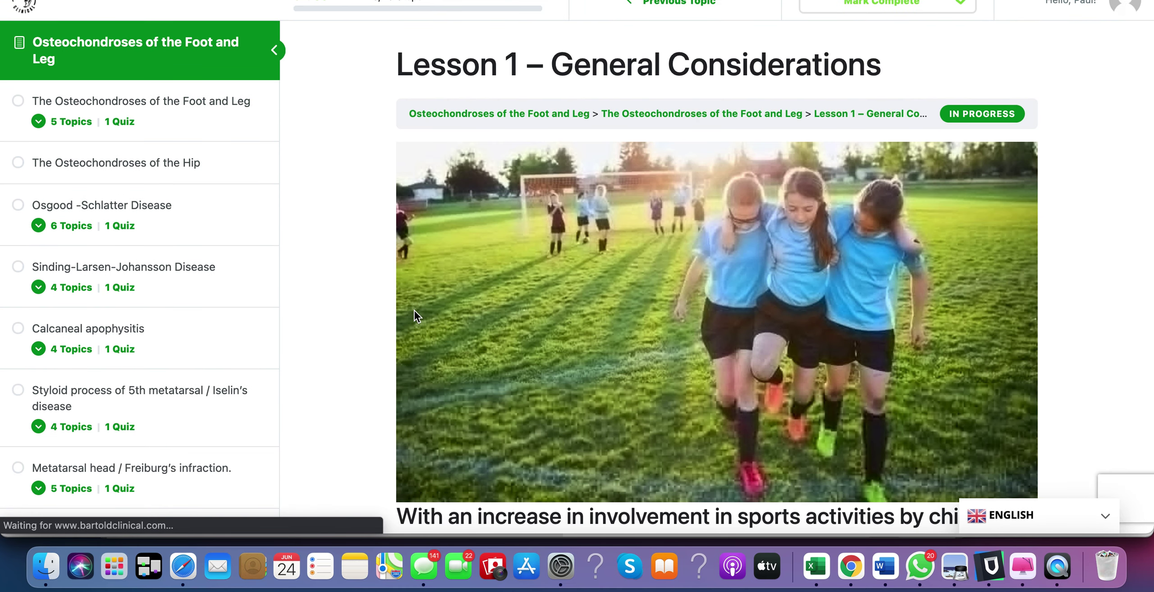
{"action": "scroll", "coordinate": [414, 311], "scroll_direction": "down", "scroll_amount": 3}
{"action": "scroll", "coordinate": [414, 310], "scroll_direction": "down", "scroll_amount": 2}
{"action": "scroll", "coordinate": [413, 310], "scroll_direction": "down", "scroll_amount": 1}
{"action": "scroll", "coordinate": [414, 311], "scroll_direction": "down", "scroll_amount": 3}
{"action": "scroll", "coordinate": [414, 310], "scroll_direction": "down", "scroll_amount": 1}
{"action": "scroll", "coordinate": [414, 311], "scroll_direction": "down", "scroll_amount": 2}
{"action": "scroll", "coordinate": [413, 310], "scroll_direction": "down", "scroll_amount": 2}
{"action": "scroll", "coordinate": [414, 309], "scroll_direction": "down", "scroll_amount": 2}
{"action": "scroll", "coordinate": [414, 310], "scroll_direction": "down", "scroll_amount": 2}
{"action": "scroll", "coordinate": [414, 310], "scroll_direction": "down", "scroll_amount": 1}
{"action": "scroll", "coordinate": [414, 310], "scroll_direction": "down", "scroll_amount": 1}
{"action": "scroll", "coordinate": [308, 51], "scroll_direction": "up", "scroll_amount": 1}
{"action": "scroll", "coordinate": [365, 60], "scroll_direction": "up", "scroll_amount": 5}
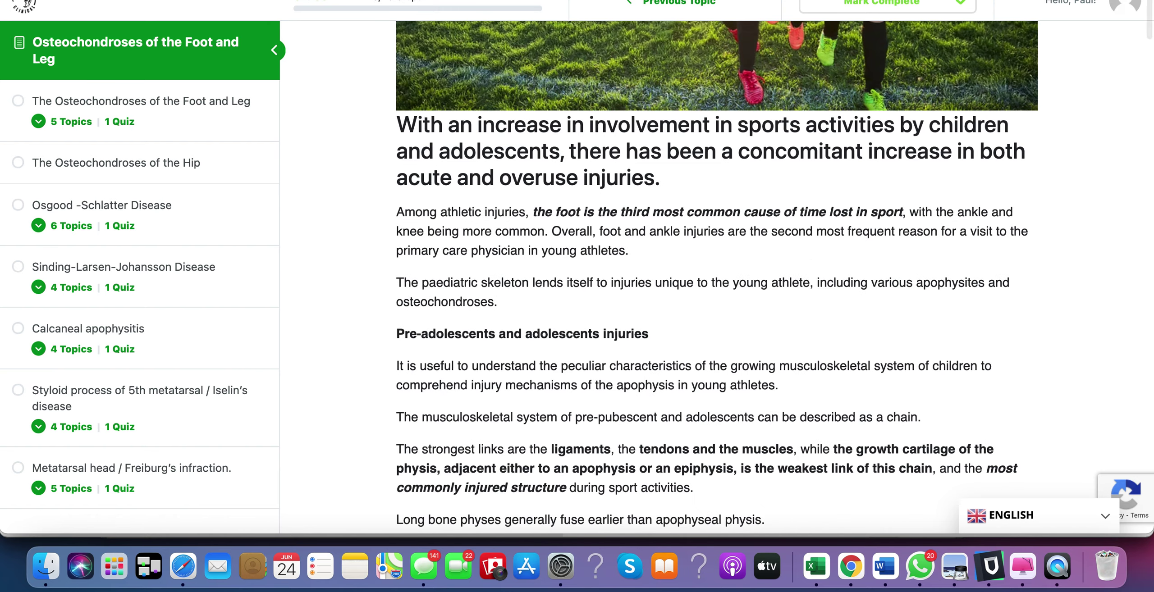
Step: Go back twice, via the introductory video, to the course's module list
{"action": "key", "text": "super+Left"}
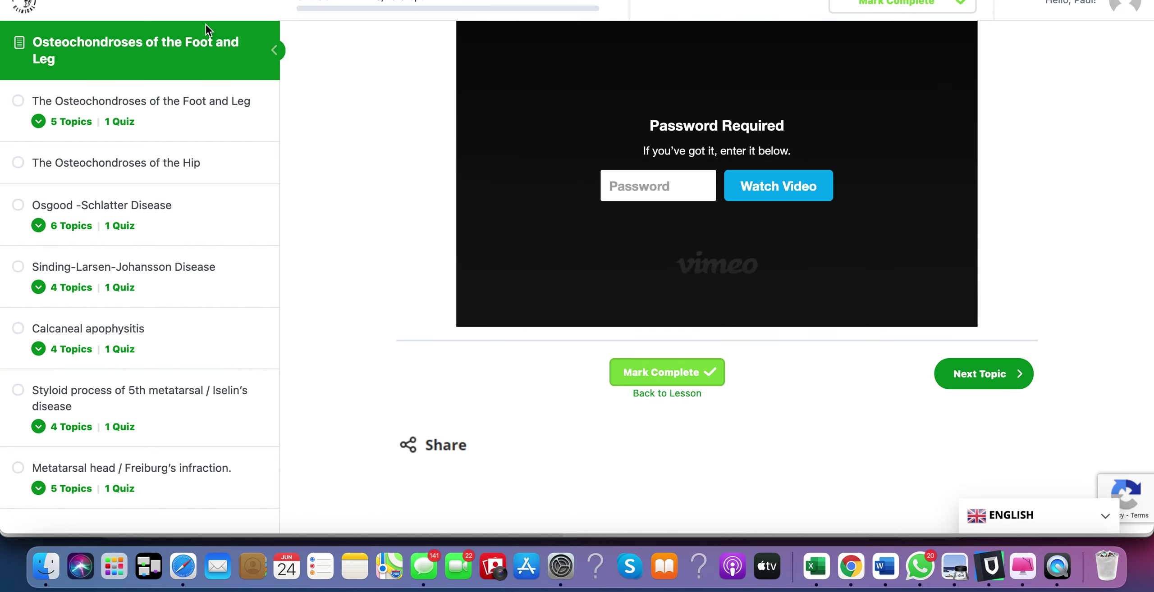
{"action": "key", "text": "super+Left"}
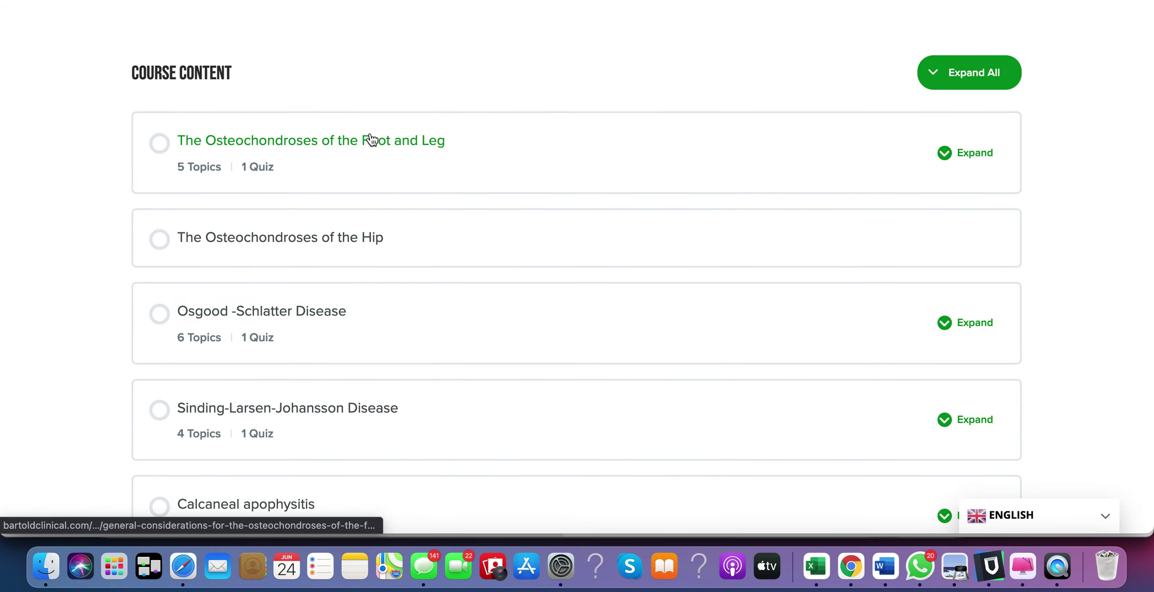
{"action": "scroll", "coordinate": [448, 175], "scroll_direction": "down", "scroll_amount": 2}
{"action": "scroll", "coordinate": [406, 237], "scroll_direction": "down", "scroll_amount": 1}
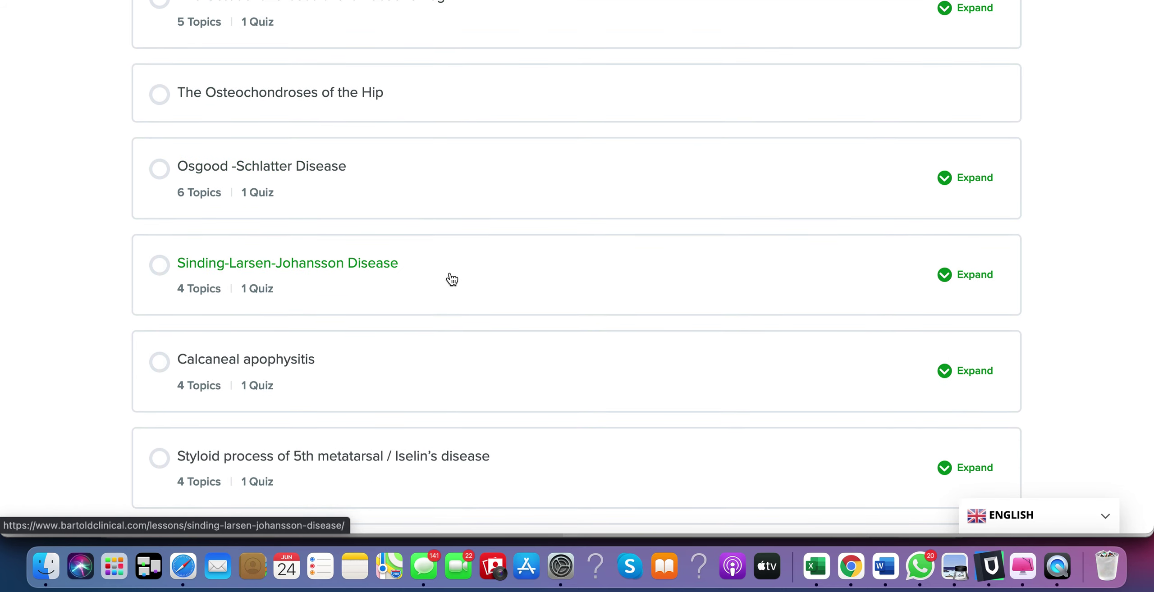
{"action": "scroll", "coordinate": [452, 279], "scroll_direction": "down", "scroll_amount": 2}
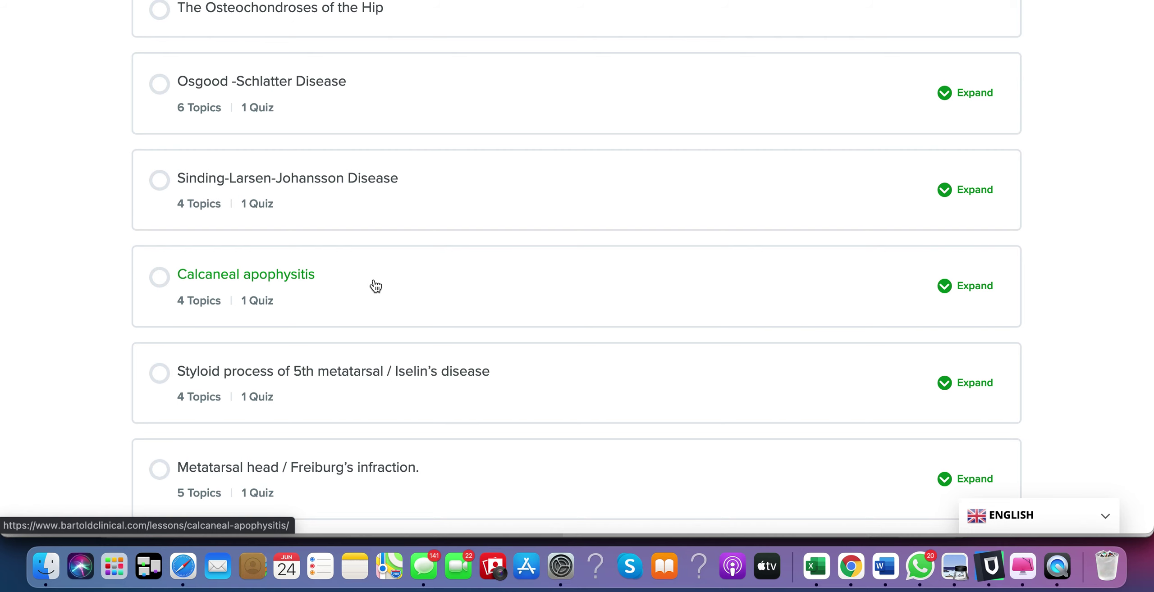
{"action": "scroll", "coordinate": [375, 287], "scroll_direction": "down", "scroll_amount": 2}
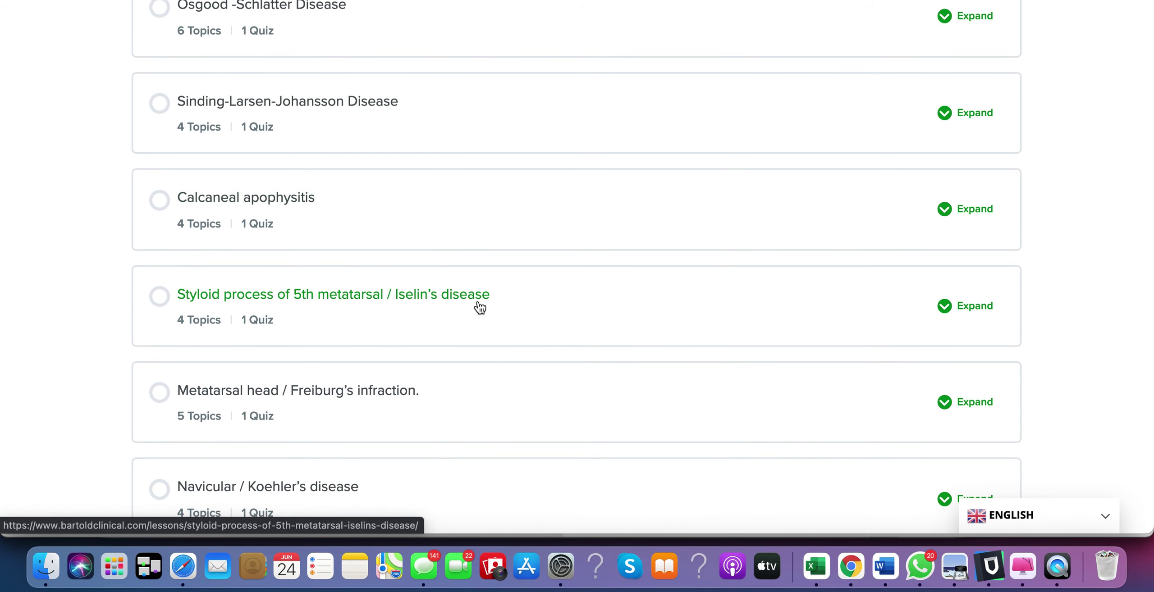
{"action": "scroll", "coordinate": [520, 306], "scroll_direction": "down", "scroll_amount": 2}
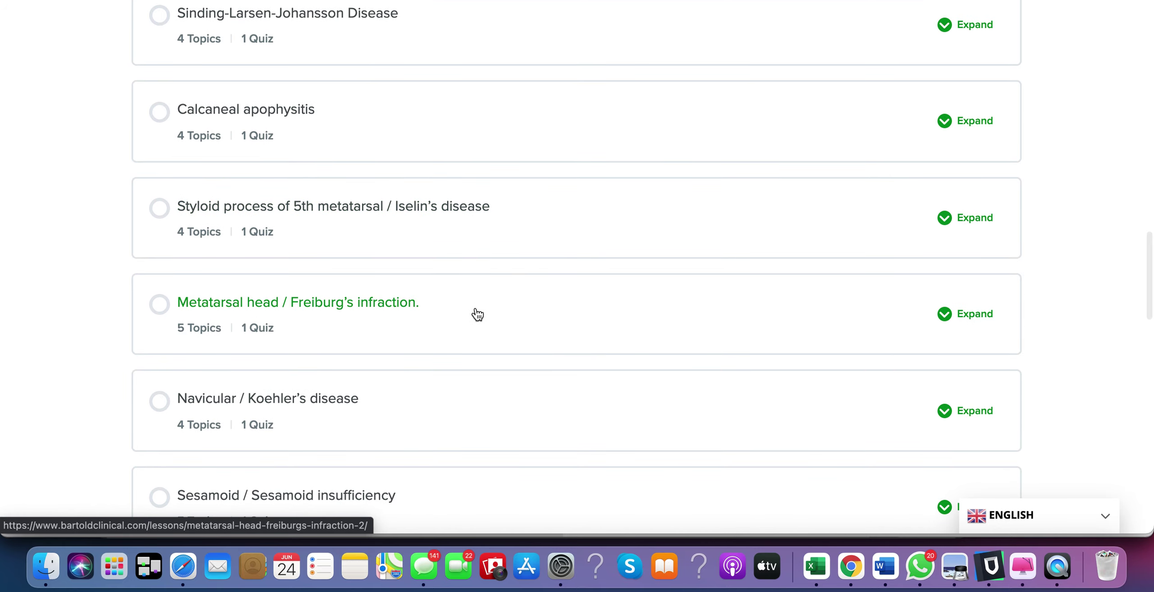
{"action": "scroll", "coordinate": [477, 314], "scroll_direction": "down", "scroll_amount": 1}
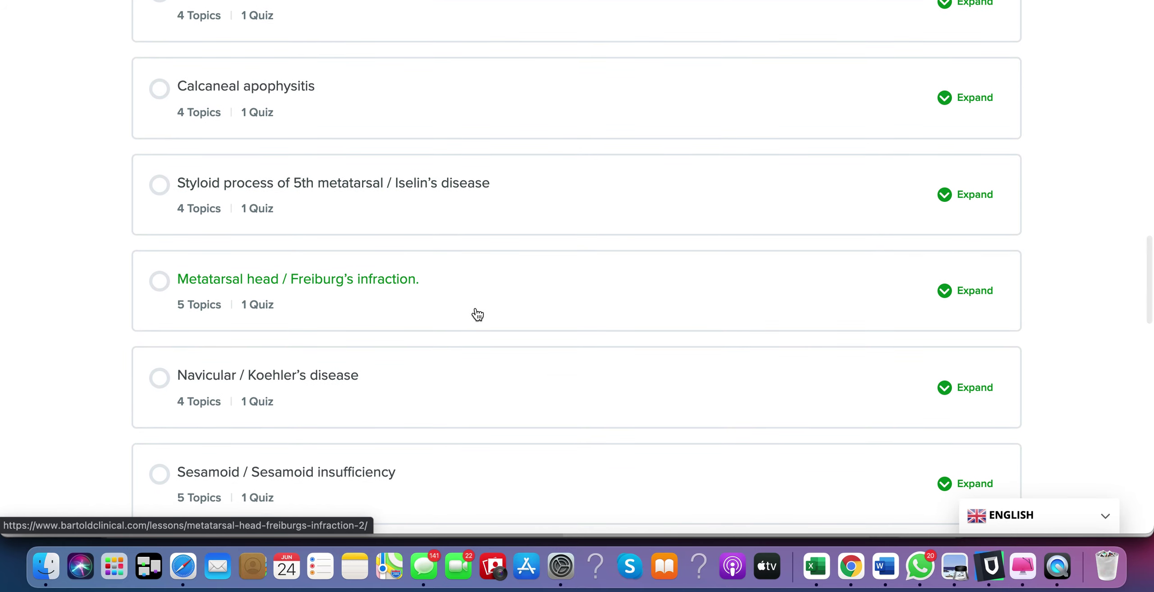
{"action": "scroll", "coordinate": [477, 315], "scroll_direction": "down", "scroll_amount": 2}
{"action": "scroll", "coordinate": [432, 322], "scroll_direction": "down", "scroll_amount": 2}
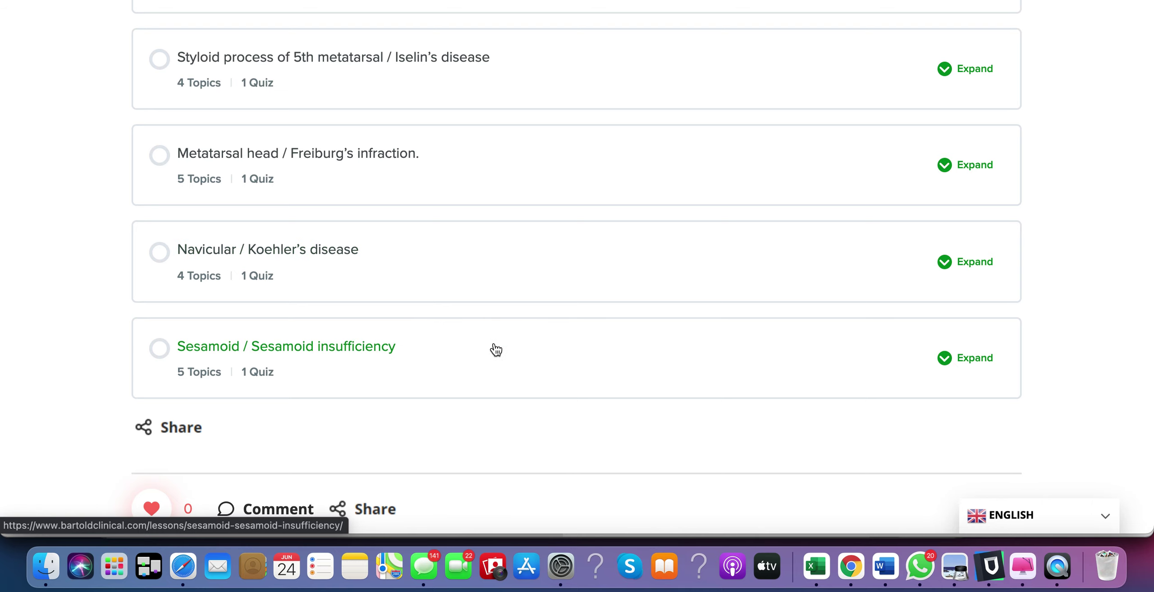
{"action": "scroll", "coordinate": [495, 349], "scroll_direction": "up", "scroll_amount": 2}
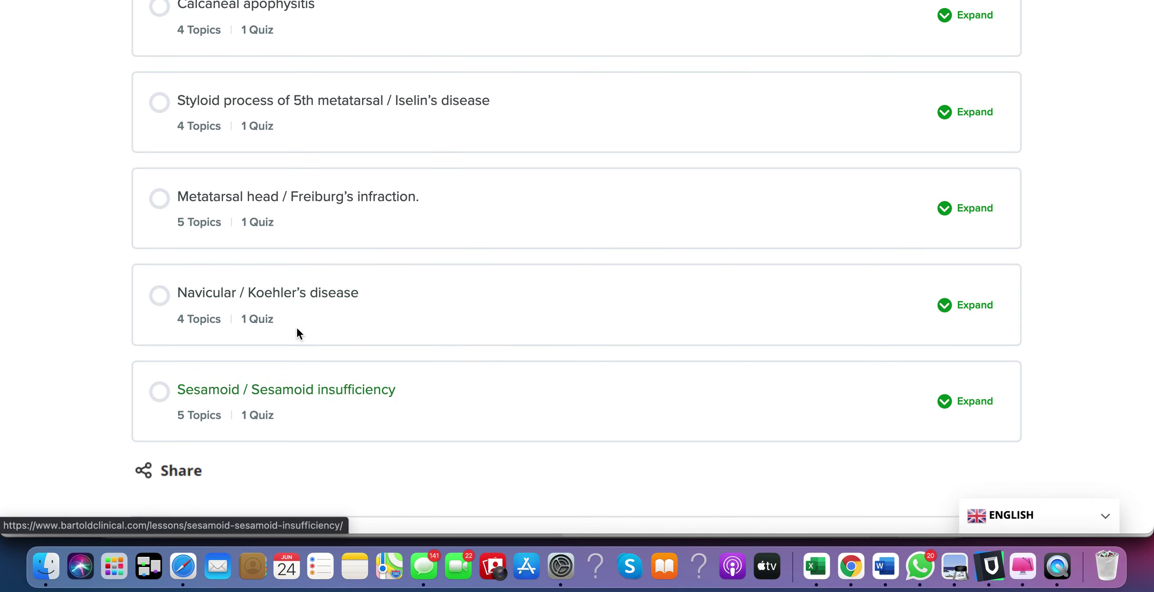
{"action": "scroll", "coordinate": [360, 214], "scroll_direction": "up", "scroll_amount": 2}
{"action": "scroll", "coordinate": [361, 214], "scroll_direction": "up", "scroll_amount": 2}
{"action": "scroll", "coordinate": [361, 213], "scroll_direction": "up", "scroll_amount": 2}
{"action": "scroll", "coordinate": [360, 213], "scroll_direction": "up", "scroll_amount": 1}
{"action": "scroll", "coordinate": [360, 213], "scroll_direction": "up", "scroll_amount": 2}
{"action": "scroll", "coordinate": [360, 214], "scroll_direction": "up", "scroll_amount": 1}
{"action": "scroll", "coordinate": [360, 213], "scroll_direction": "down", "scroll_amount": 1}
{"action": "scroll", "coordinate": [360, 213], "scroll_direction": "down", "scroll_amount": 1}
{"action": "scroll", "coordinate": [361, 211], "scroll_direction": "down", "scroll_amount": 1}
{"action": "scroll", "coordinate": [362, 209], "scroll_direction": "down", "scroll_amount": 1}
{"action": "scroll", "coordinate": [436, 308], "scroll_direction": "down", "scroll_amount": 1}
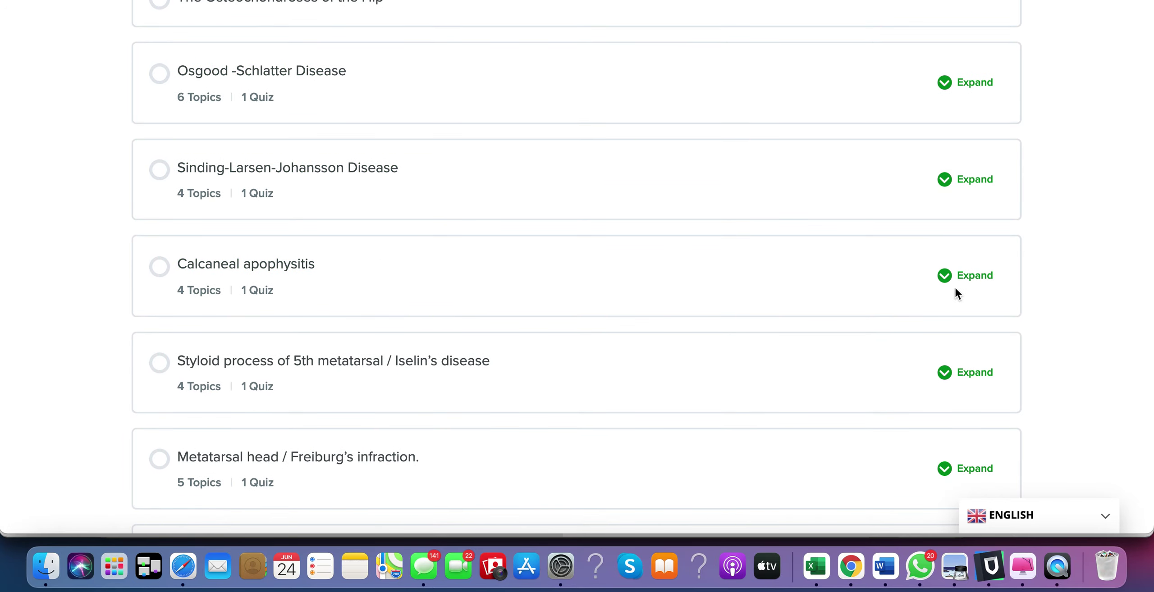
Step: Expand Calcaneal apophysitis, Sinding-Larsen-Johansson, and Osgood-Schlatter, showing its six lessons and exam
{"action": "left_click", "coordinate": [974, 284]}
{"action": "scroll", "coordinate": [752, 342], "scroll_direction": "down", "scroll_amount": 1}
{"action": "scroll", "coordinate": [752, 342], "scroll_direction": "down", "scroll_amount": 4}
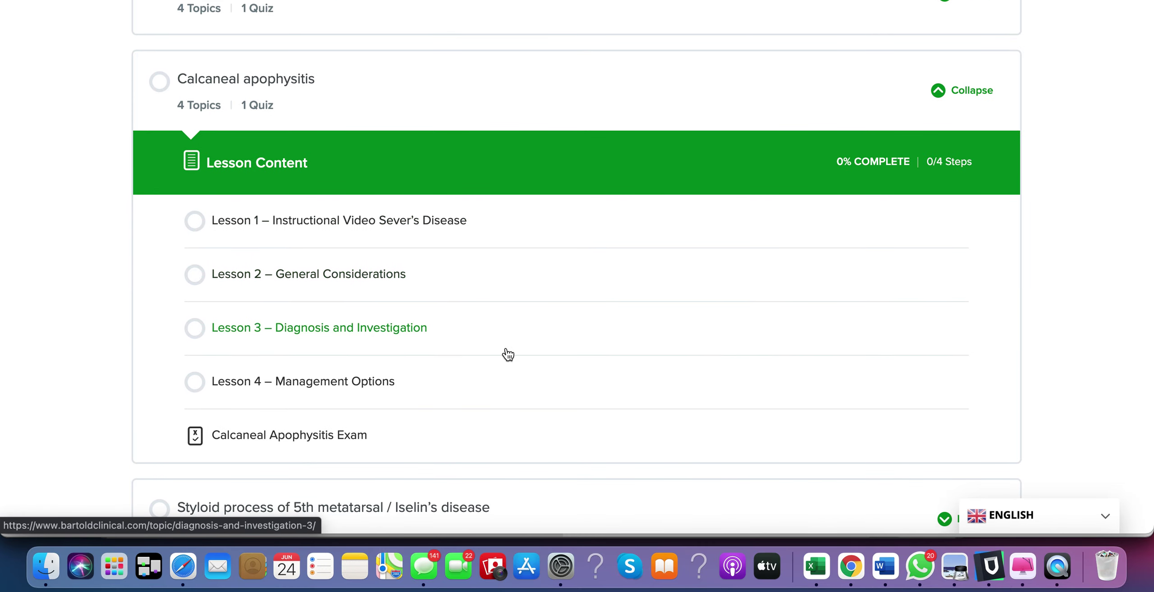
{"action": "scroll", "coordinate": [625, 262], "scroll_direction": "up", "scroll_amount": 4}
{"action": "scroll", "coordinate": [622, 261], "scroll_direction": "up", "scroll_amount": 1}
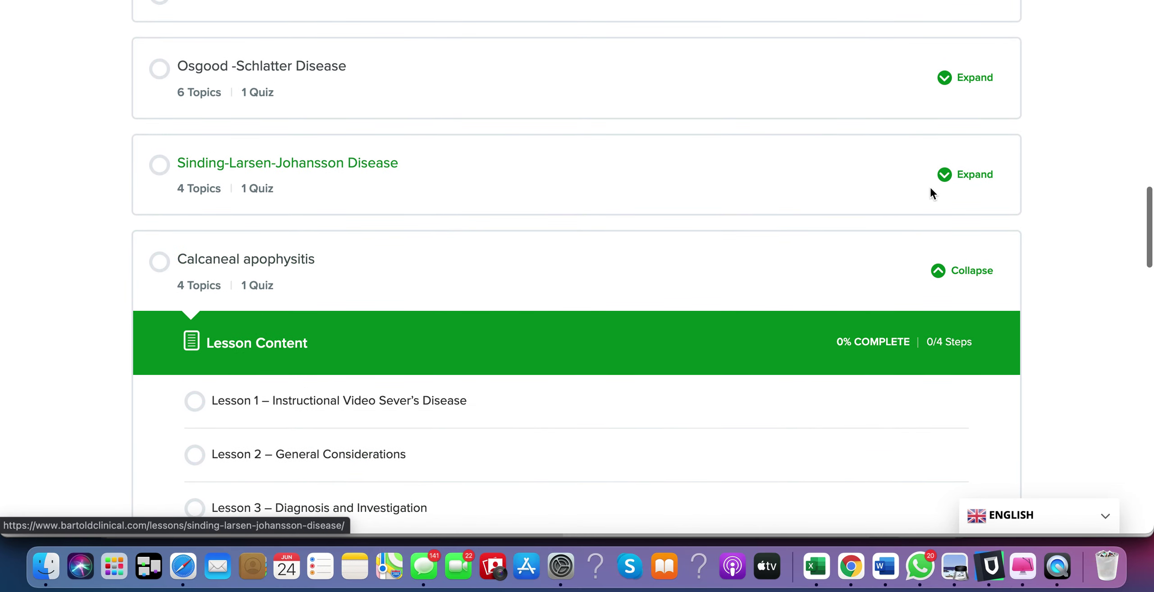
{"action": "left_click", "coordinate": [974, 176]}
{"action": "scroll", "coordinate": [529, 317], "scroll_direction": "down", "scroll_amount": 2}
{"action": "scroll", "coordinate": [529, 318], "scroll_direction": "down", "scroll_amount": 1}
{"action": "scroll", "coordinate": [528, 318], "scroll_direction": "up", "scroll_amount": 4}
{"action": "scroll", "coordinate": [577, 307], "scroll_direction": "up", "scroll_amount": 1}
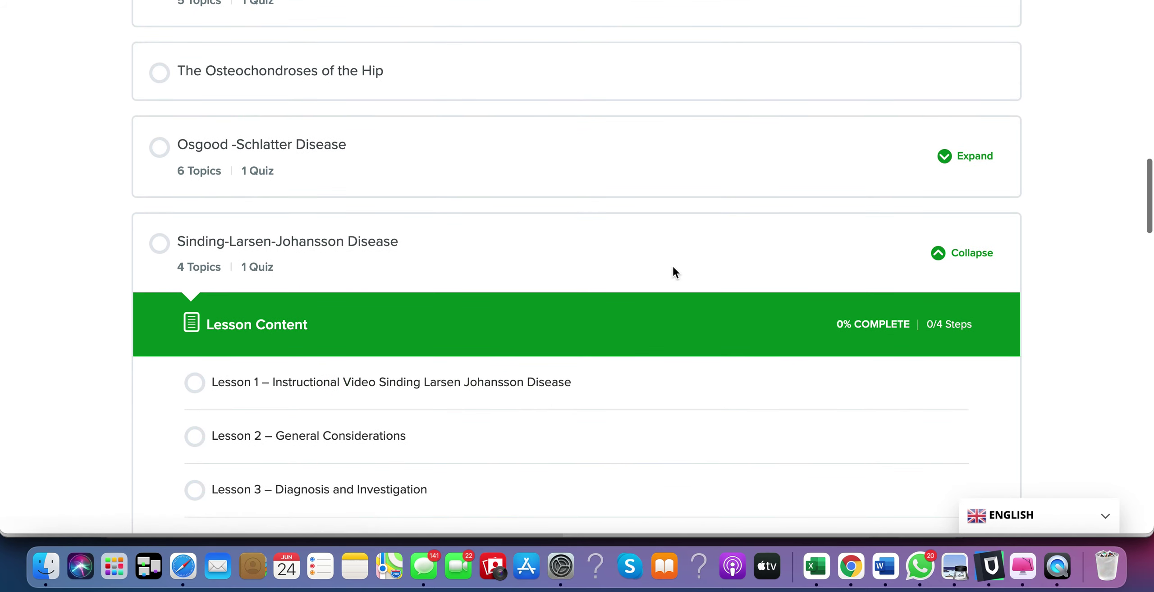
{"action": "left_click", "coordinate": [971, 165]}
{"action": "scroll", "coordinate": [621, 266], "scroll_direction": "down", "scroll_amount": 2}
{"action": "scroll", "coordinate": [626, 266], "scroll_direction": "down", "scroll_amount": 1}
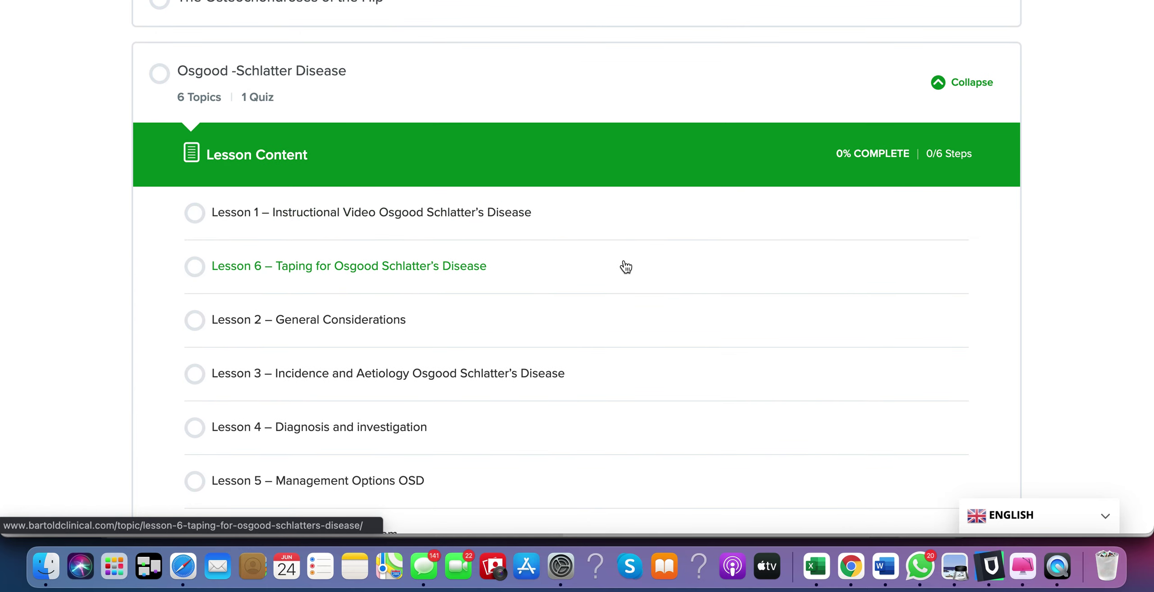
{"action": "scroll", "coordinate": [626, 266], "scroll_direction": "down", "scroll_amount": 2}
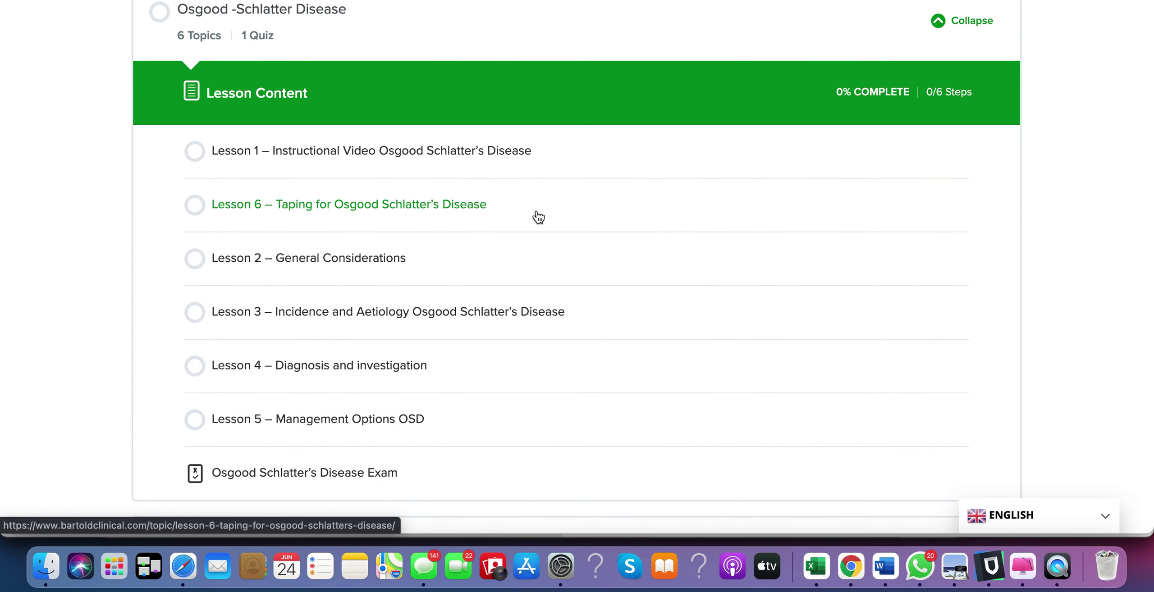
{"action": "scroll", "coordinate": [699, 255], "scroll_direction": "down", "scroll_amount": 1}
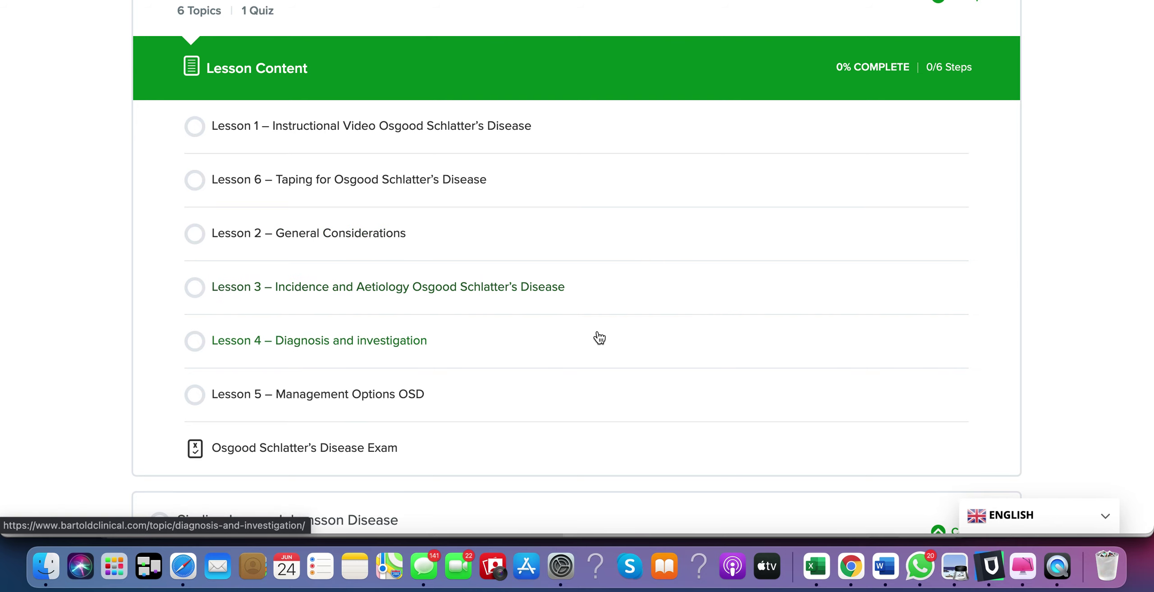
{"action": "scroll", "coordinate": [711, 261], "scroll_direction": "down", "scroll_amount": 1}
{"action": "scroll", "coordinate": [710, 261], "scroll_direction": "up", "scroll_amount": 5}
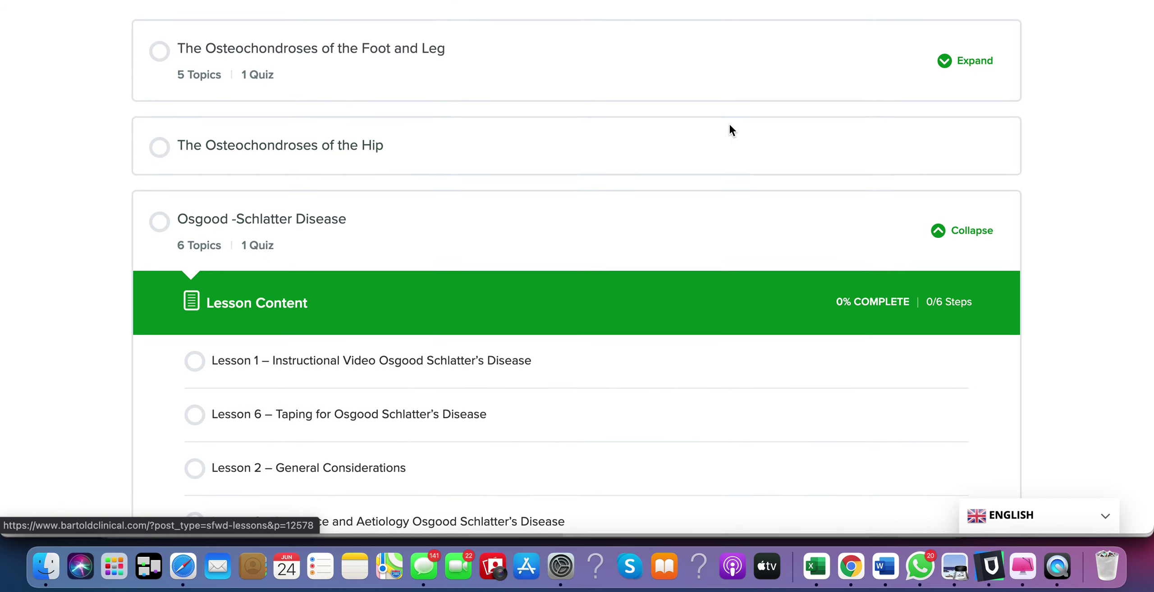
{"action": "scroll", "coordinate": [729, 126], "scroll_direction": "up", "scroll_amount": 1}
Step: Preview the Foot and Leg lessons, then collapse it and the three disease modules
{"action": "left_click", "coordinate": [972, 107]}
{"action": "scroll", "coordinate": [582, 277], "scroll_direction": "down", "scroll_amount": 2}
{"action": "scroll", "coordinate": [583, 277], "scroll_direction": "up", "scroll_amount": 2}
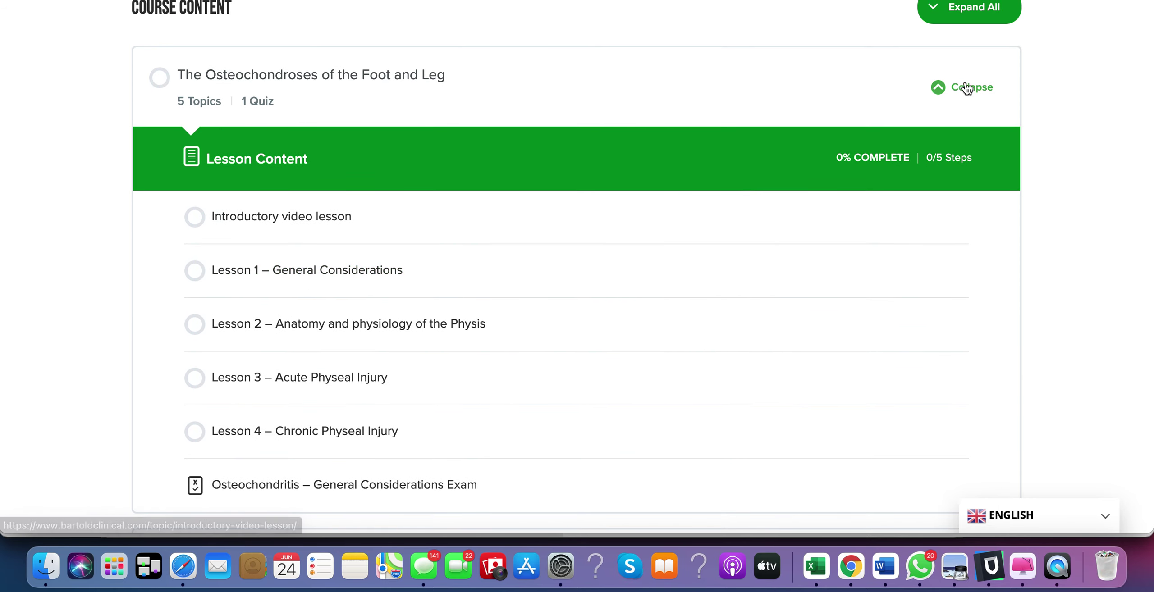
{"action": "left_click", "coordinate": [967, 87]}
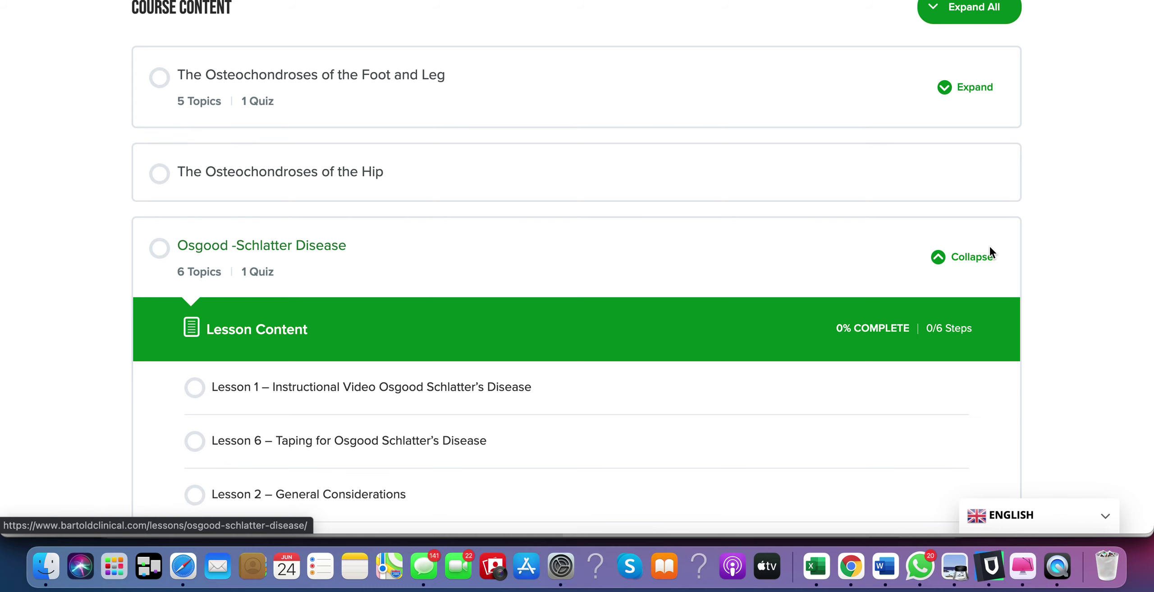
{"action": "scroll", "coordinate": [737, 328], "scroll_direction": "down", "scroll_amount": 3}
{"action": "scroll", "coordinate": [737, 329], "scroll_direction": "up", "scroll_amount": 2}
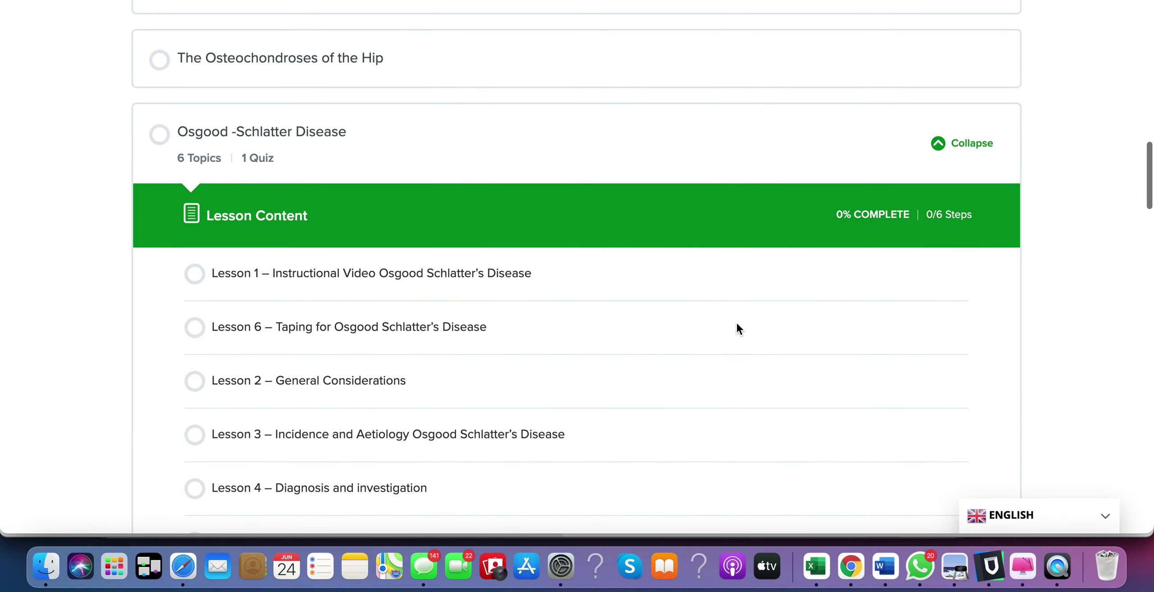
{"action": "scroll", "coordinate": [738, 330], "scroll_direction": "up", "scroll_amount": 1}
{"action": "left_click", "coordinate": [972, 157]}
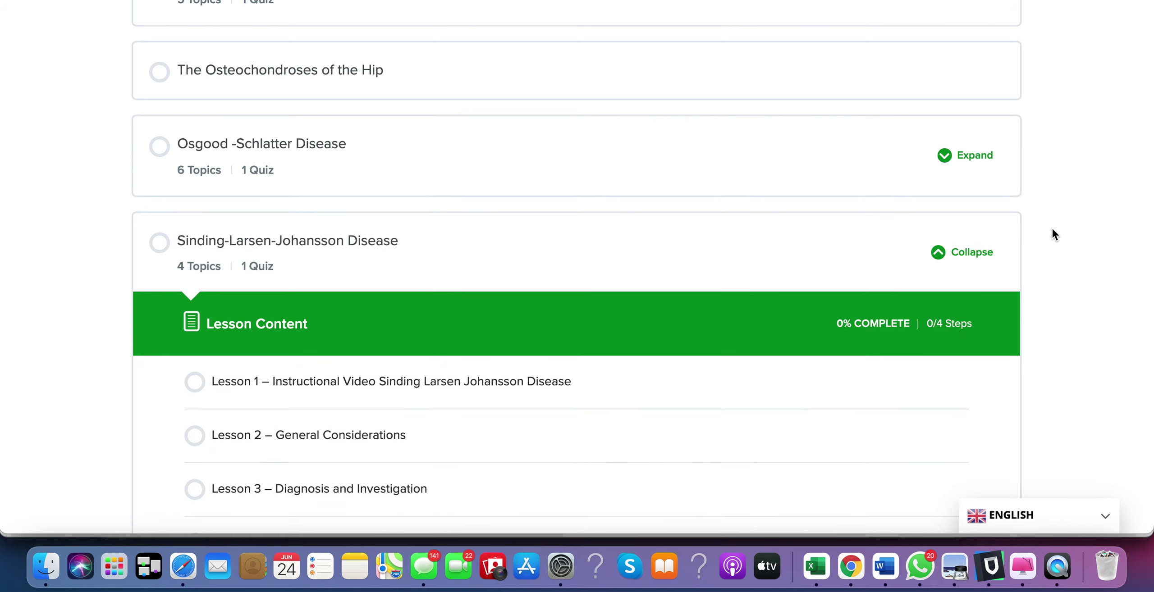
{"action": "left_click", "coordinate": [982, 253]}
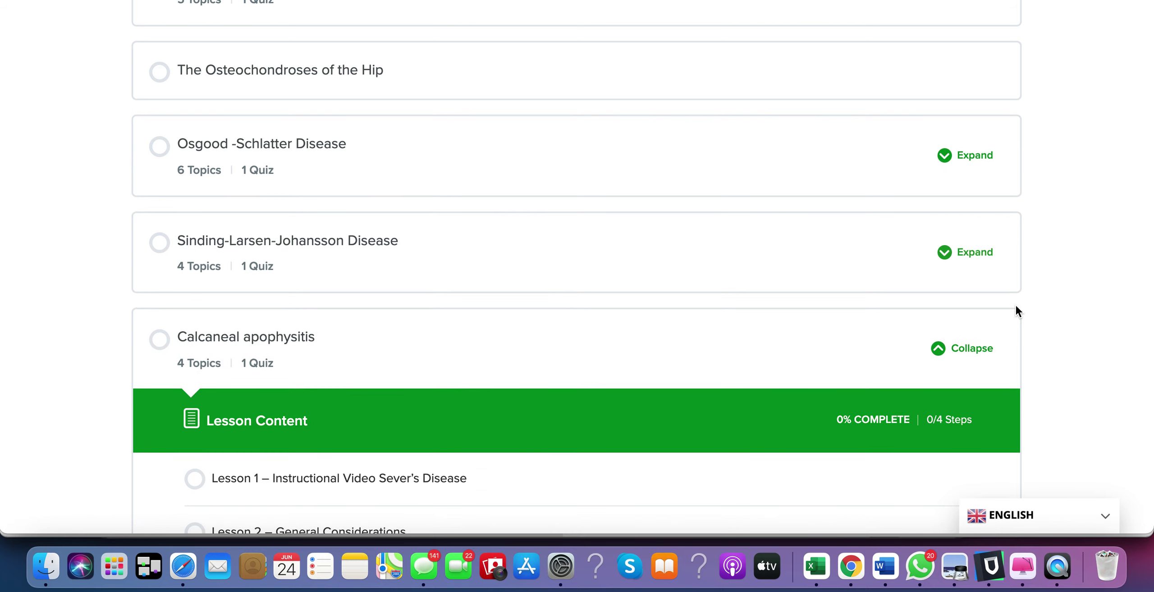
{"action": "scroll", "coordinate": [1015, 305], "scroll_direction": "down", "scroll_amount": 2}
{"action": "left_click", "coordinate": [973, 300]}
{"action": "scroll", "coordinate": [1039, 289], "scroll_direction": "up", "scroll_amount": 5}
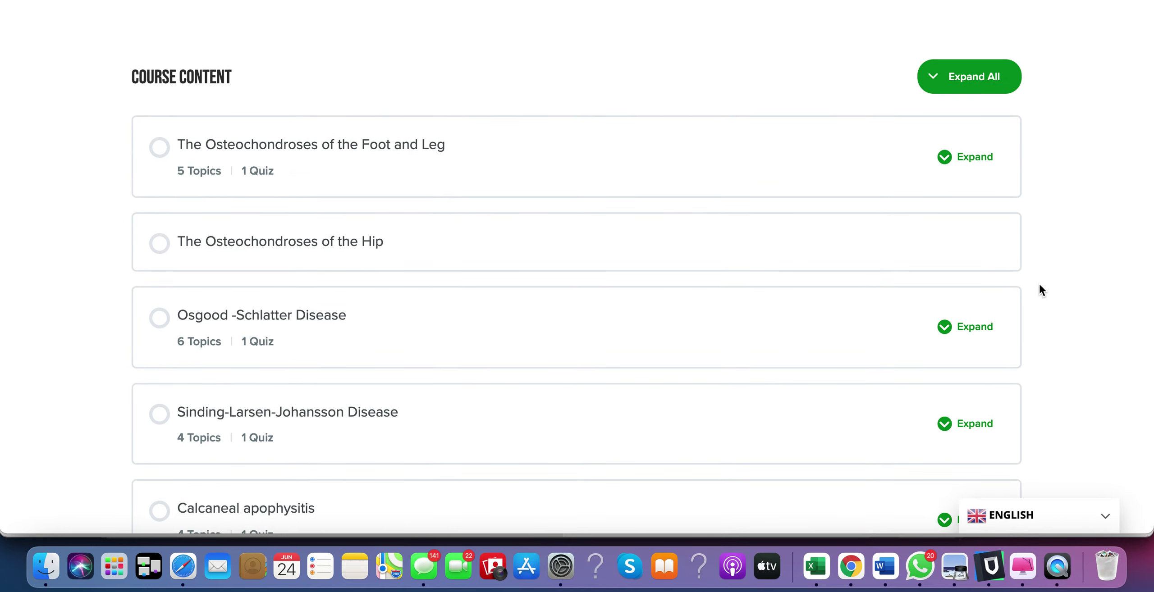
{"action": "scroll", "coordinate": [1039, 289], "scroll_direction": "down", "scroll_amount": 3}
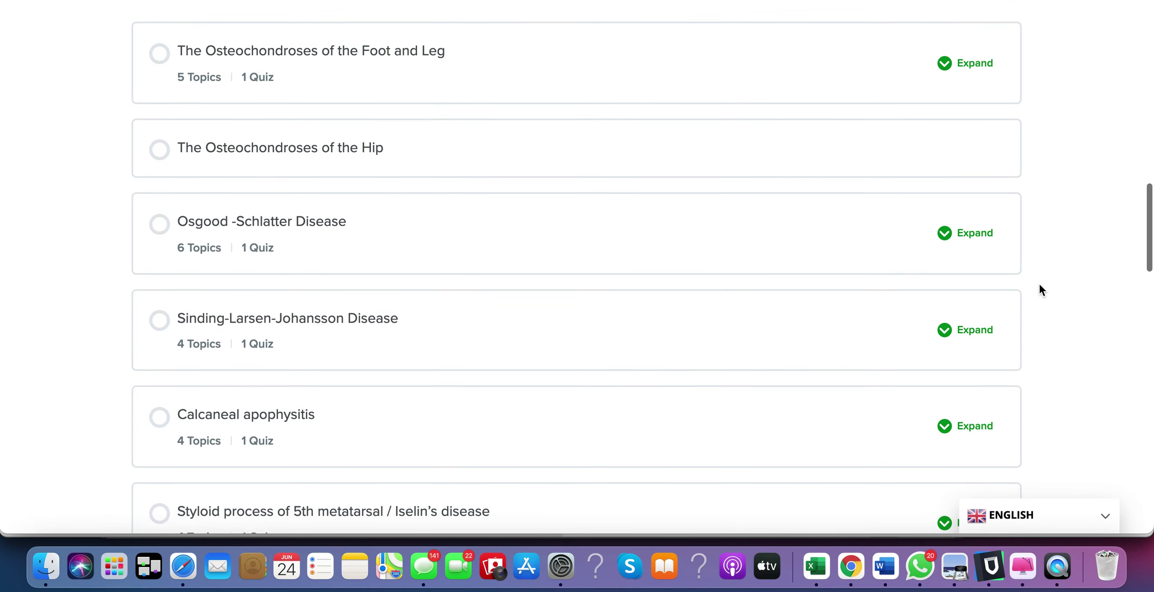